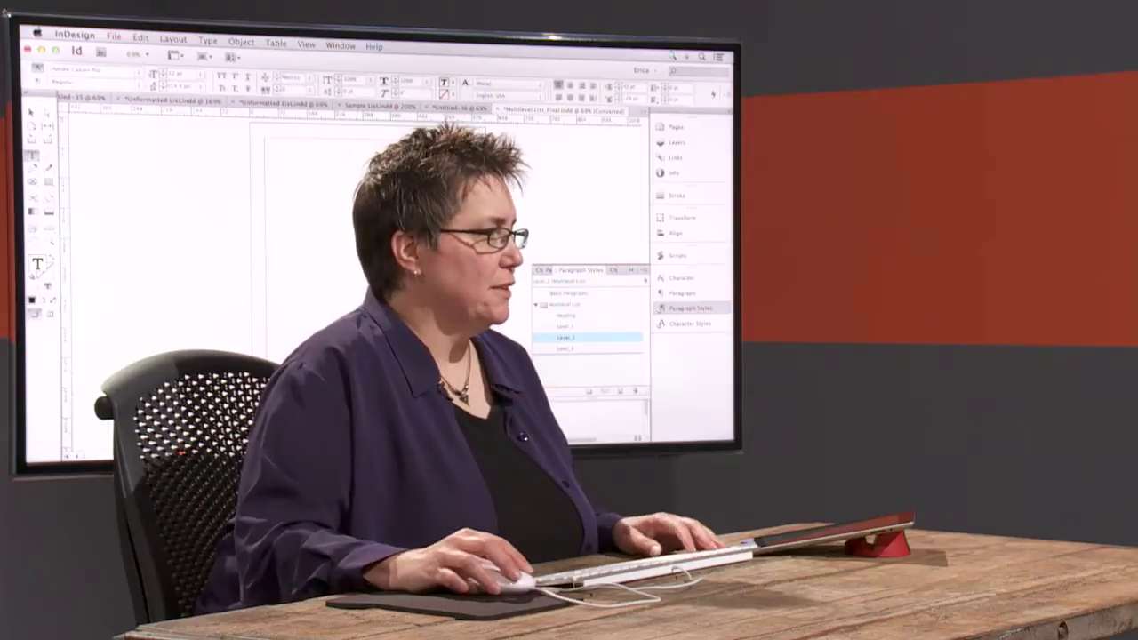
In the Place dialog, select Venice-4 through Venice-6 from the Travel/Italy folder.
key("Escape")
key("super+d")
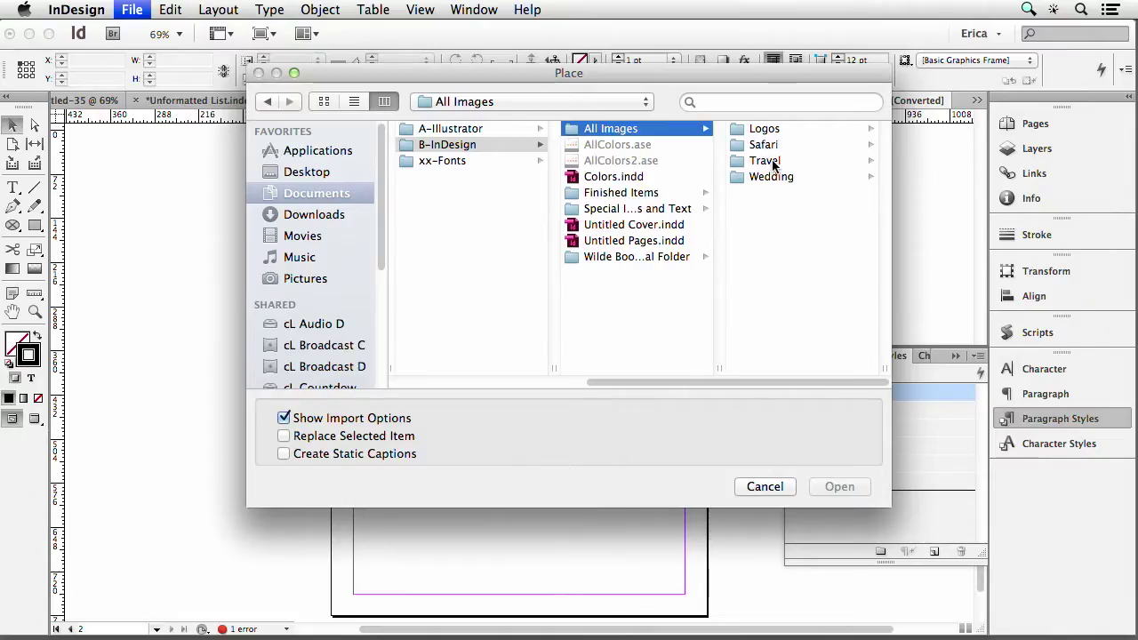
left_click(765, 161)
left_click(767, 129)
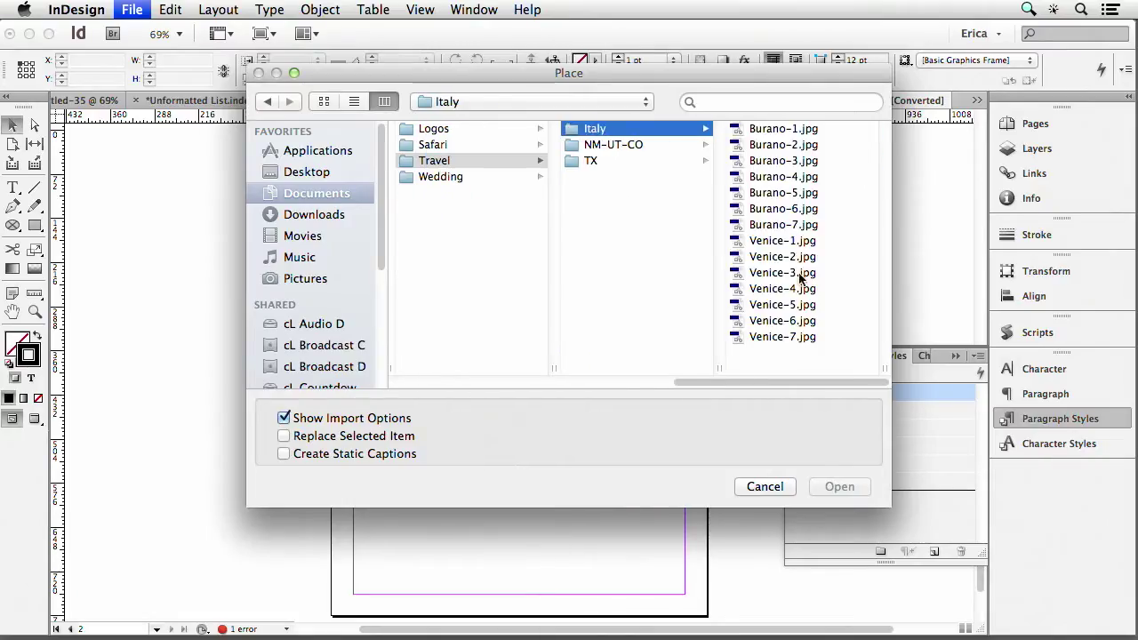
left_click(792, 336)
left_click(594, 273, "shift")
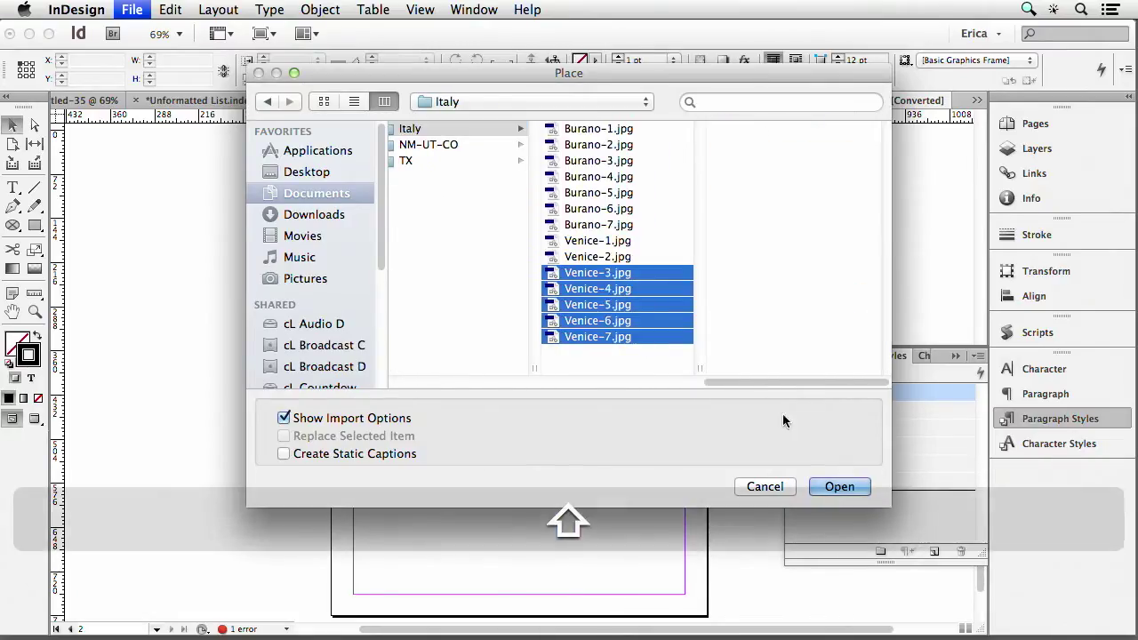
left_click(623, 337)
left_click(623, 272)
left_click(621, 288)
left_click(621, 320, "shift")
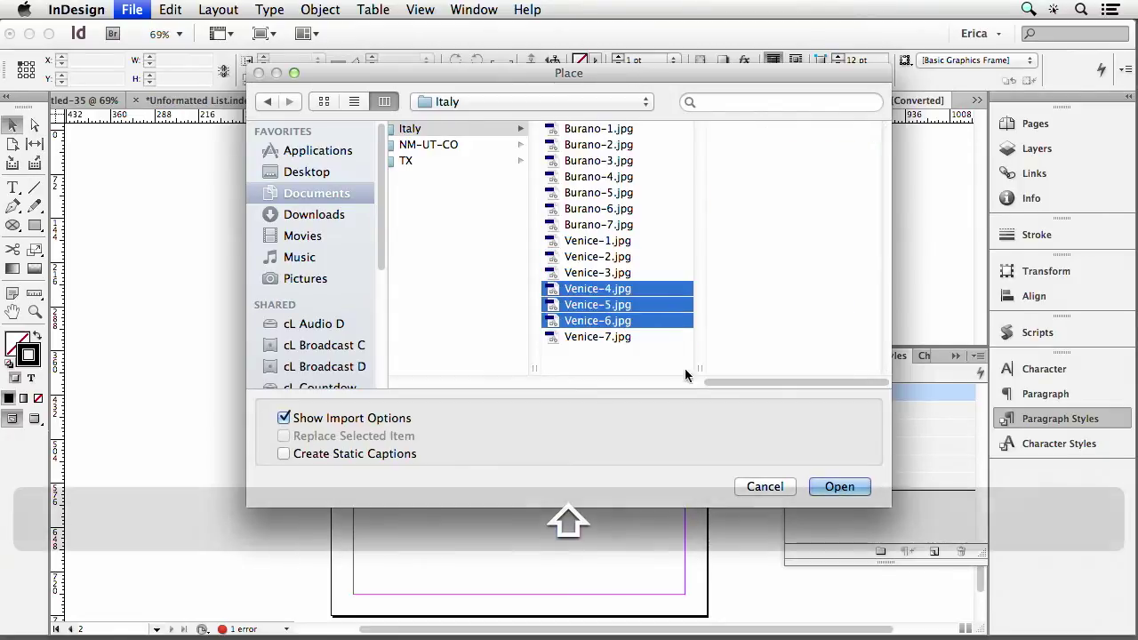
Import the three Venice photos, accepting the import settings for each.
left_click(839, 487)
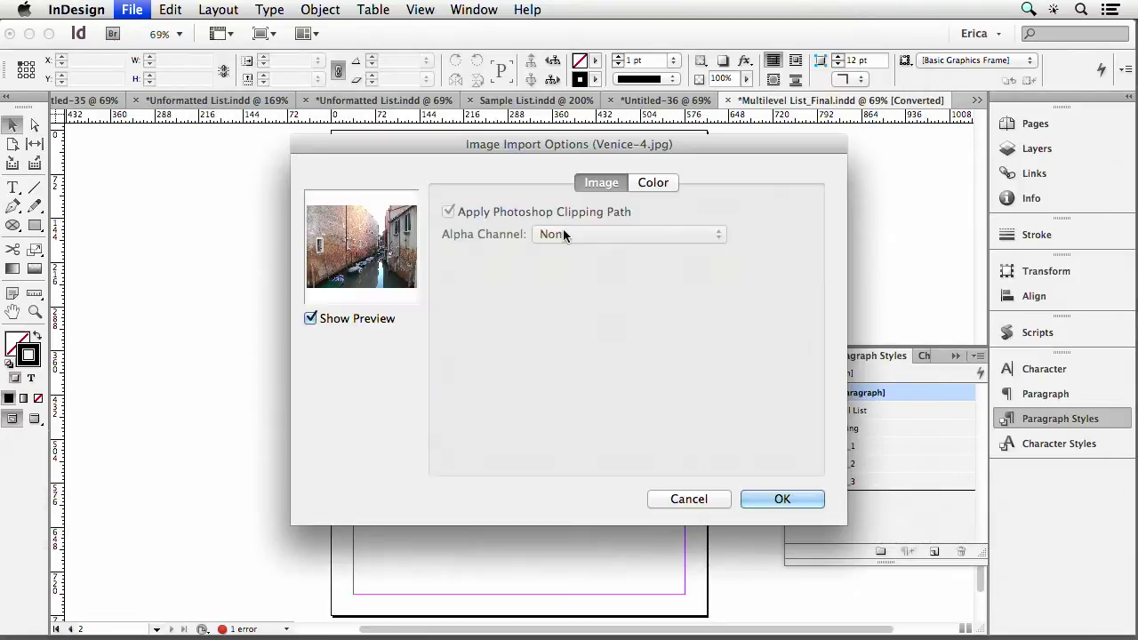
left_click(774, 500)
left_click(767, 496)
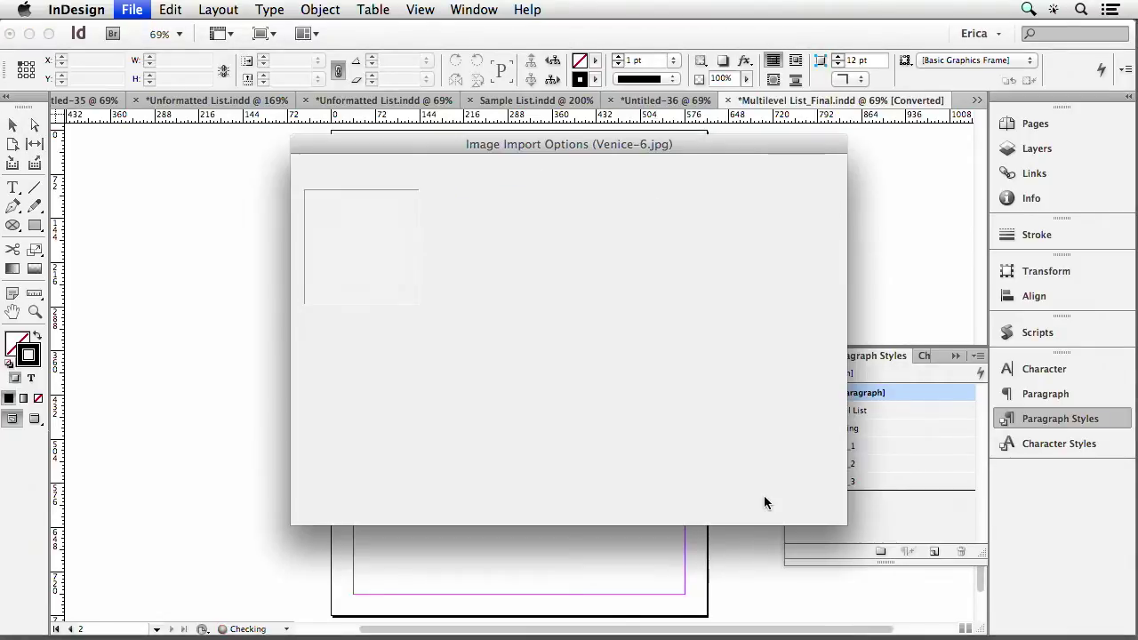
left_click(767, 497)
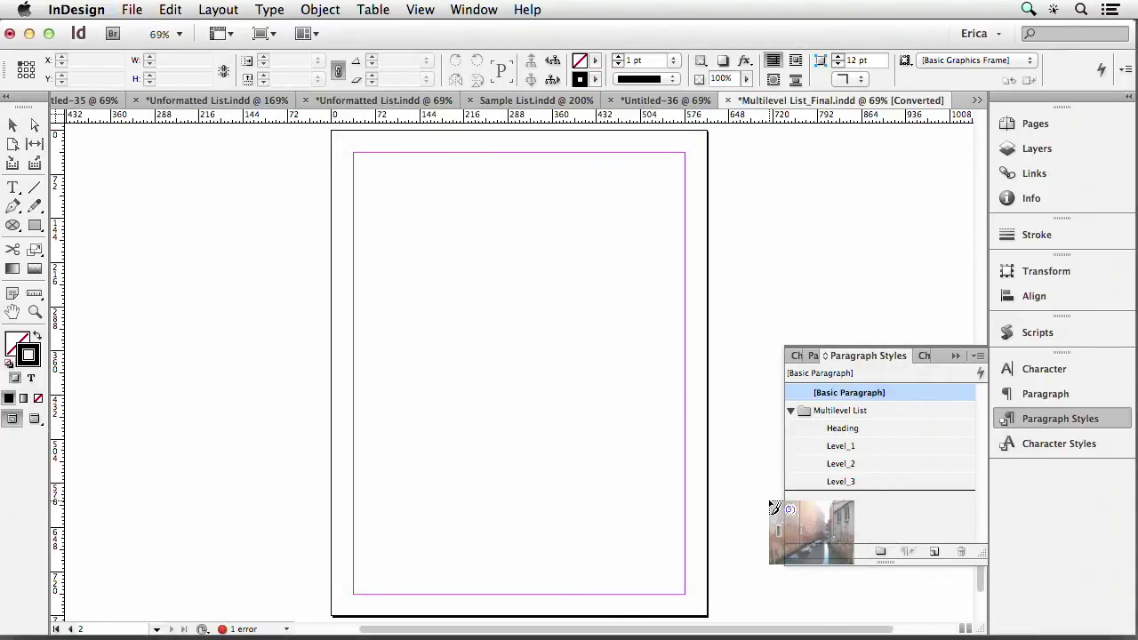
Stack the three photos down the left side and draw a text frame beside the top one.
left_click_drag(365, 167, 483, 256)
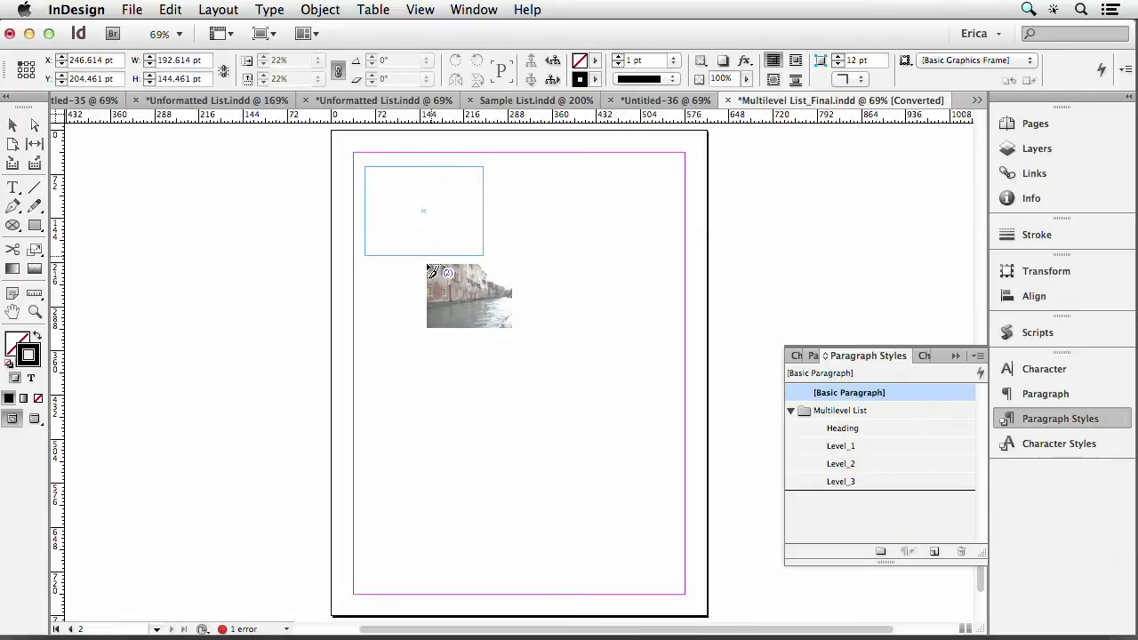
left_click_drag(371, 276, 483, 360)
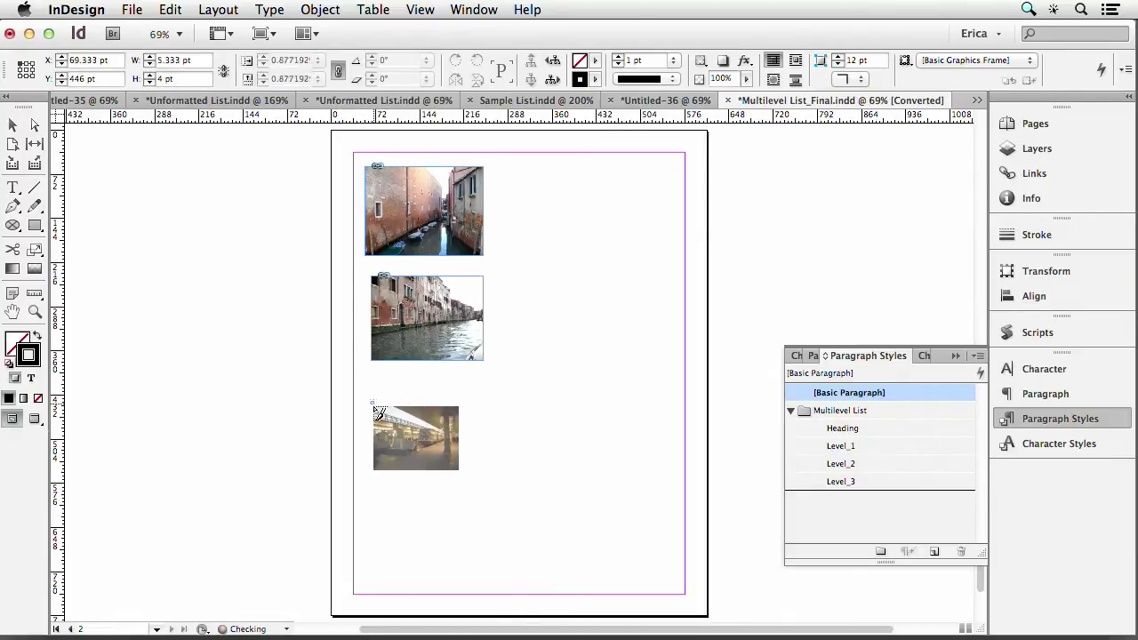
left_click_drag(372, 401, 494, 494)
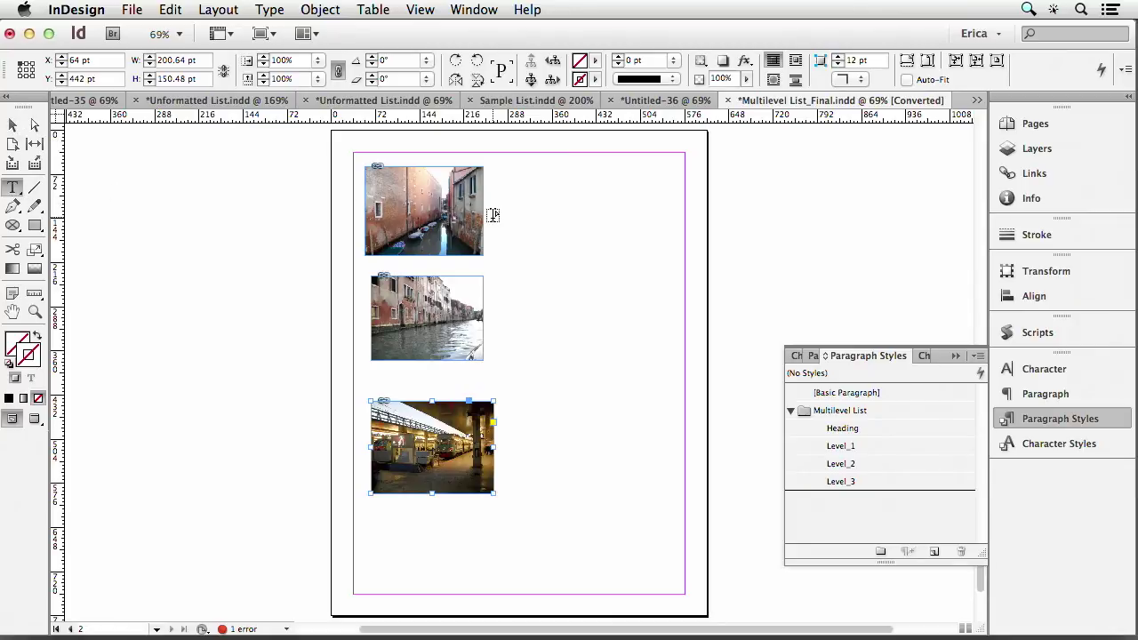
left_click_drag(494, 218, 662, 256)
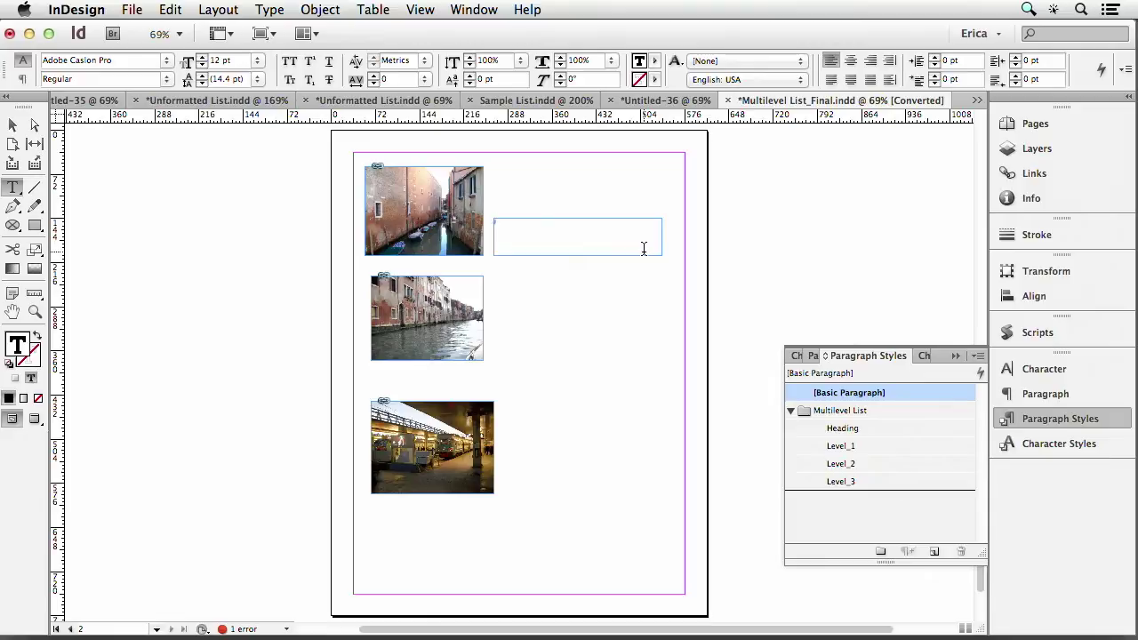
Type 'Venice Canal' as the caption and set it to 24 pt.
type("Venice")
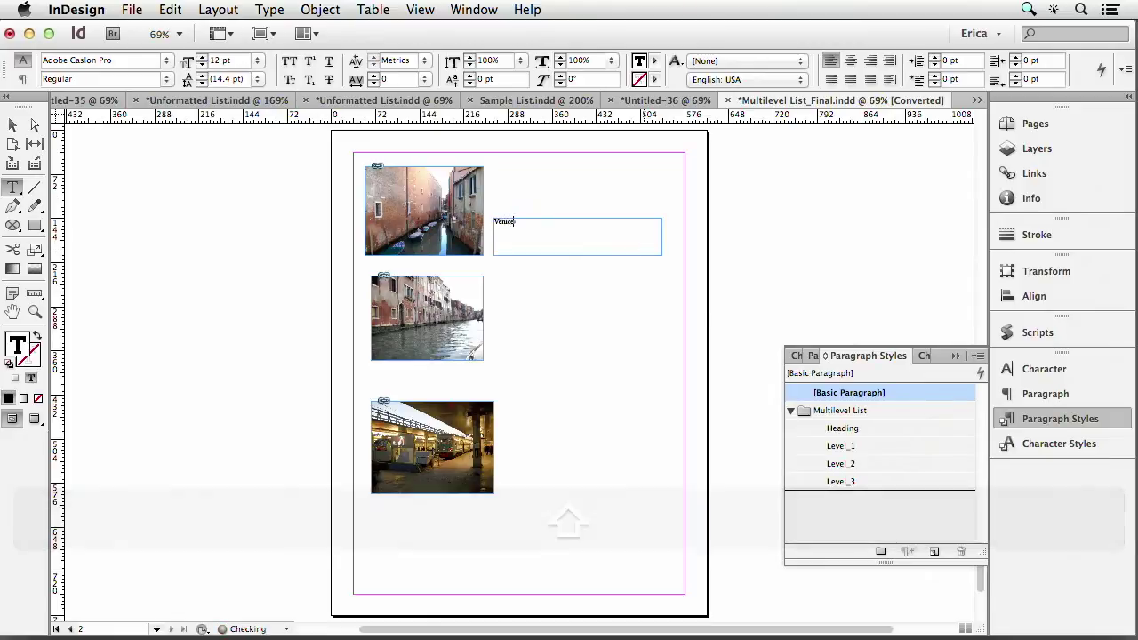
type(" Canal")
key("super+a")
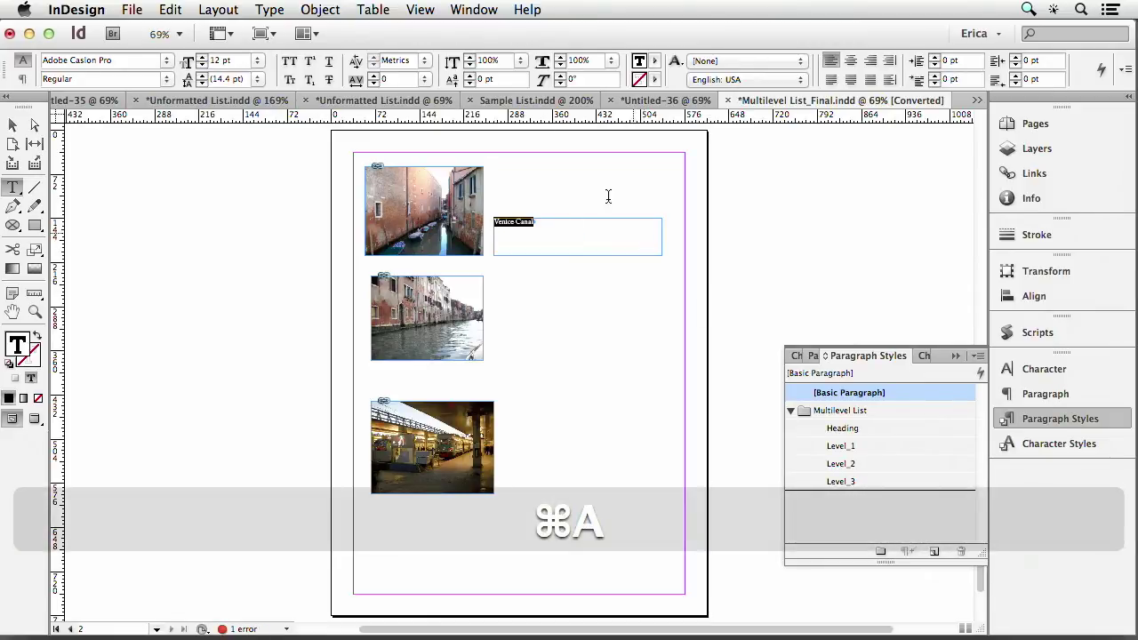
type("18")
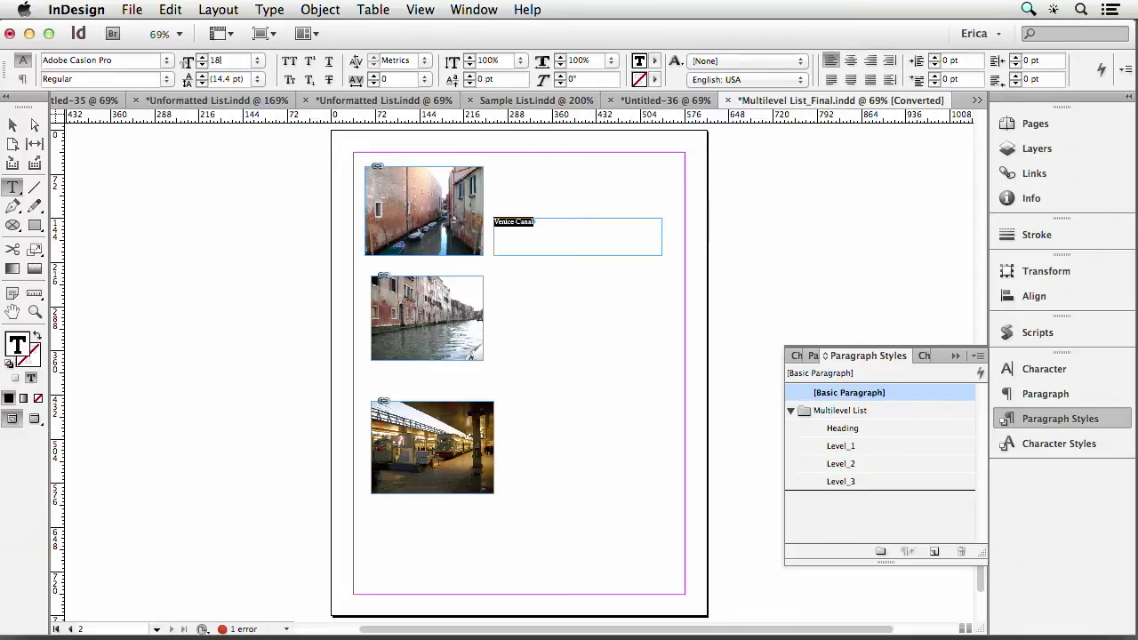
key("Return")
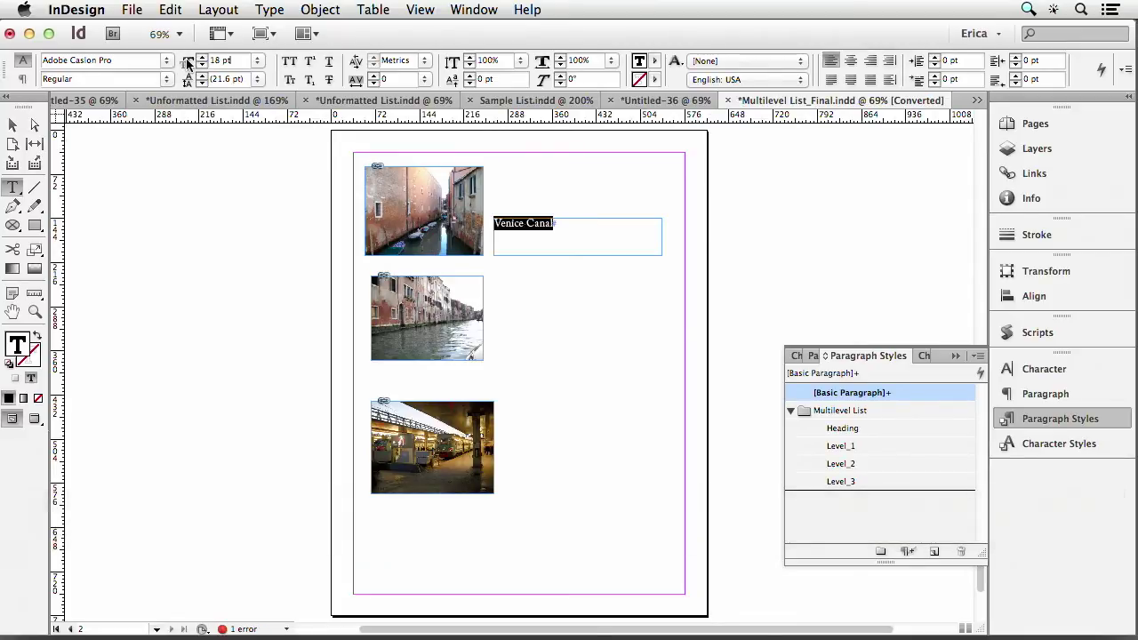
key("Return")
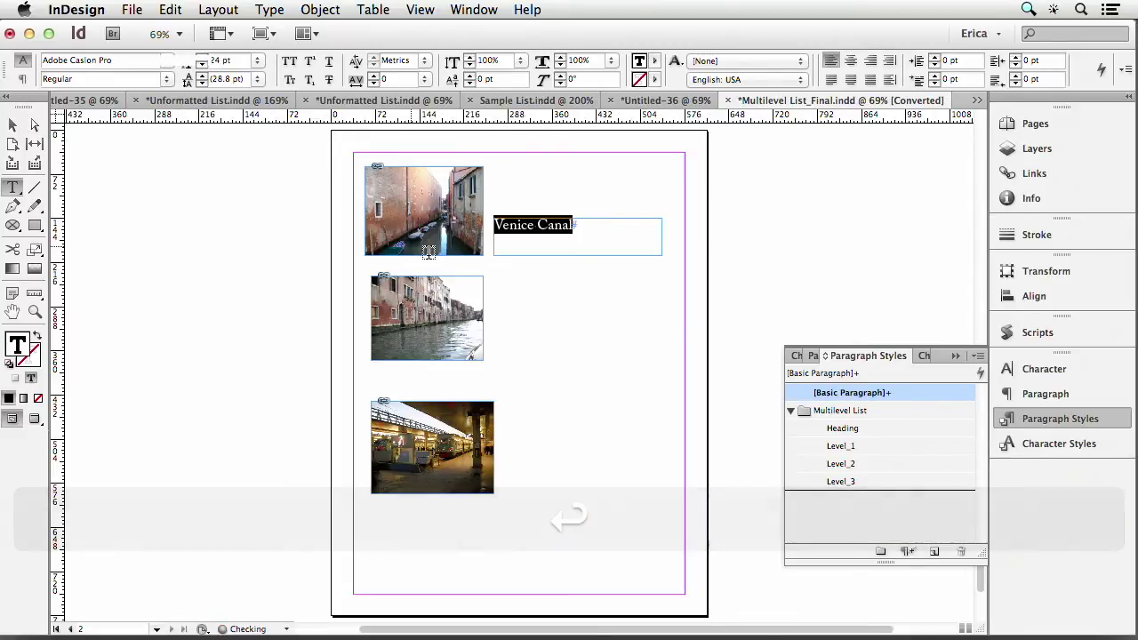
Paste copies of the caption beside the other two photos and start retyping the middle one.
left_click(19, 132)
key("super+c")
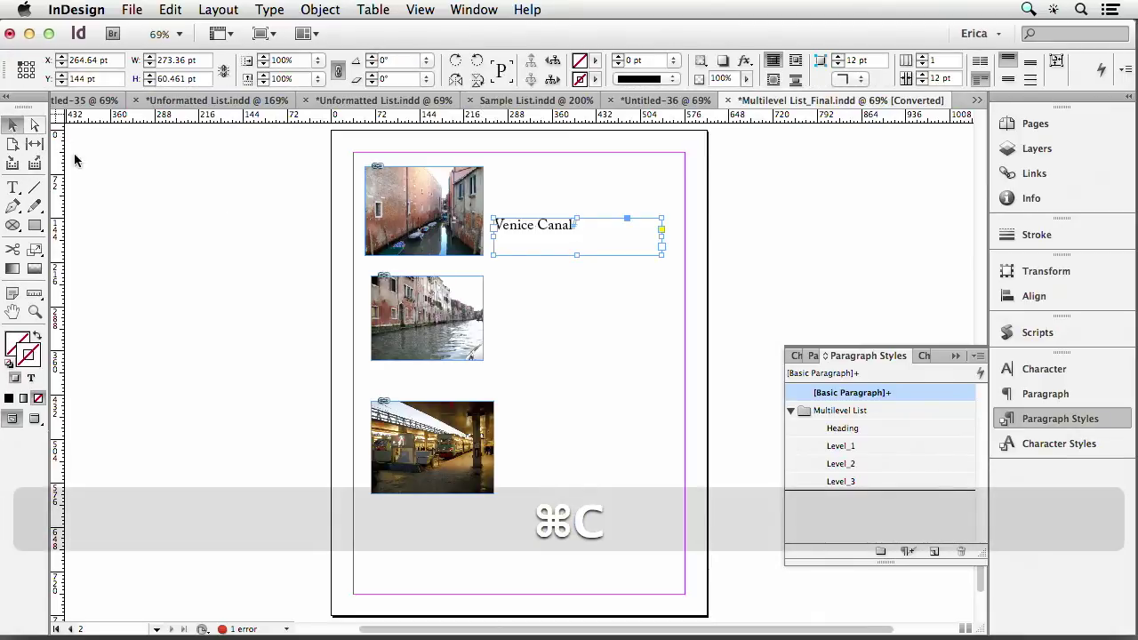
key("super+v")
left_click_drag(520, 371, 596, 346)
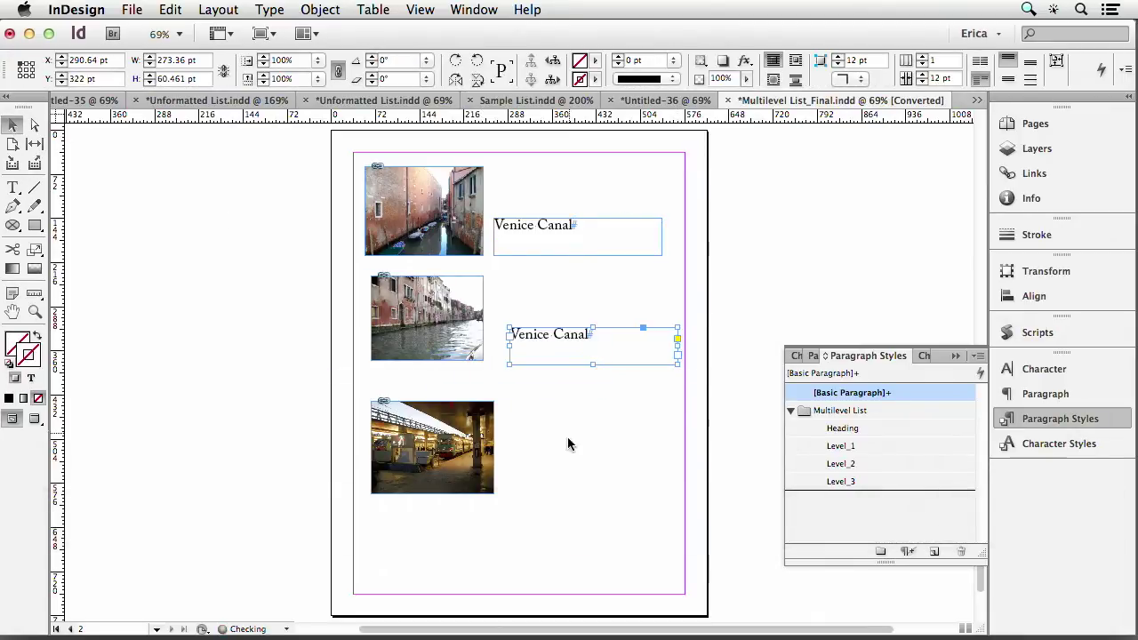
key("super+v")
left_click_drag(520, 373, 554, 475)
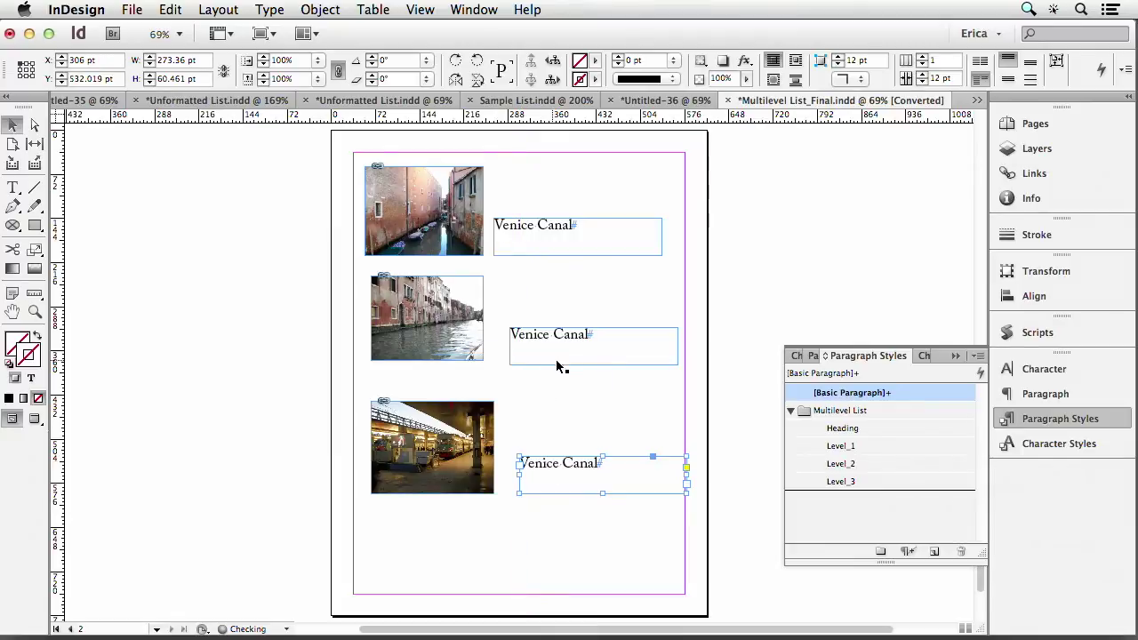
double_click(573, 334)
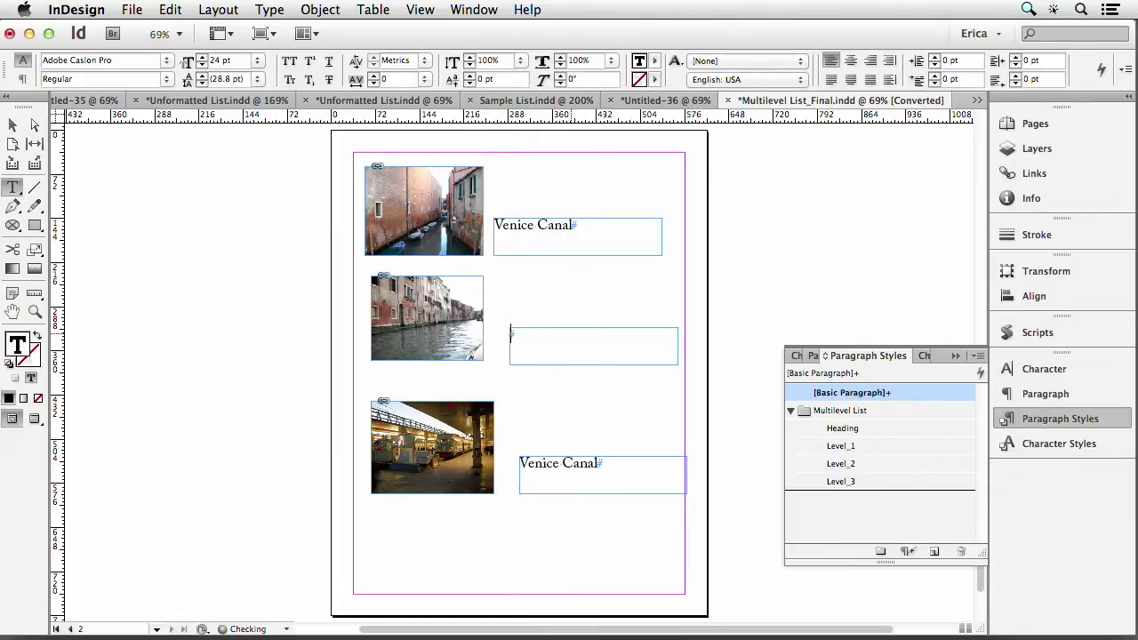
type("M")
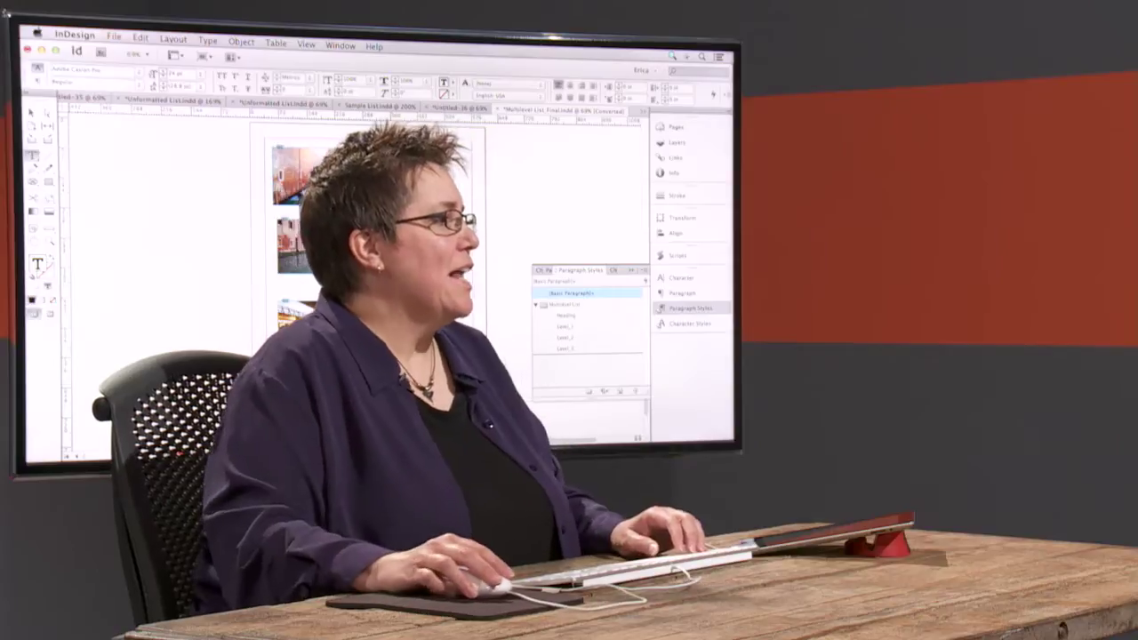
Make the caption a numbered list with the number format 'Figure ^# - '.
key("Escape")
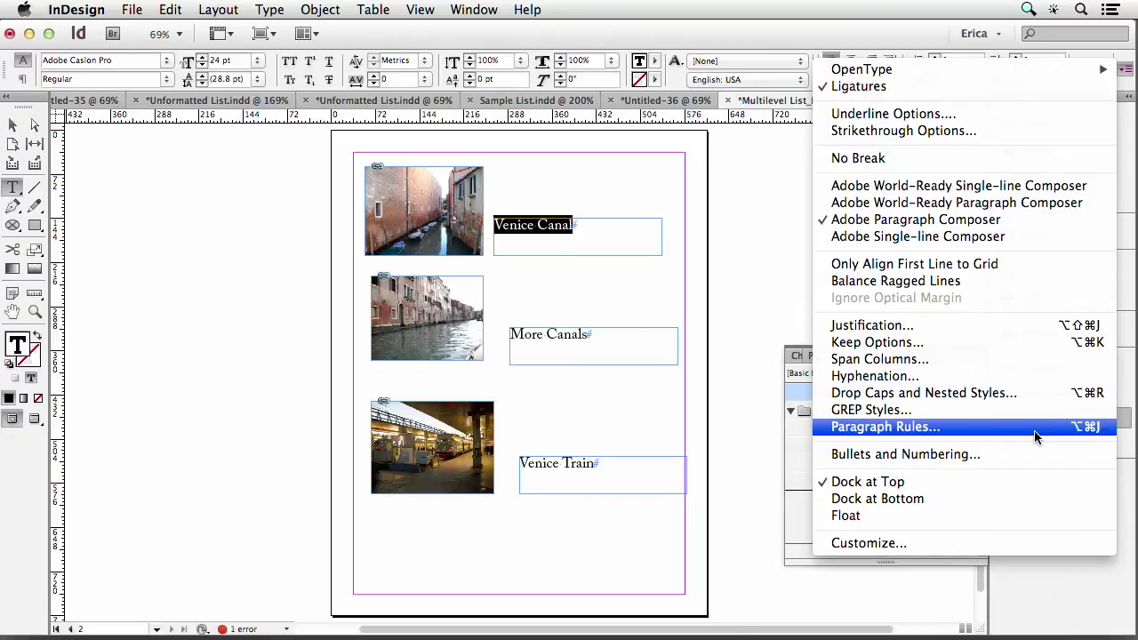
left_click(1029, 456)
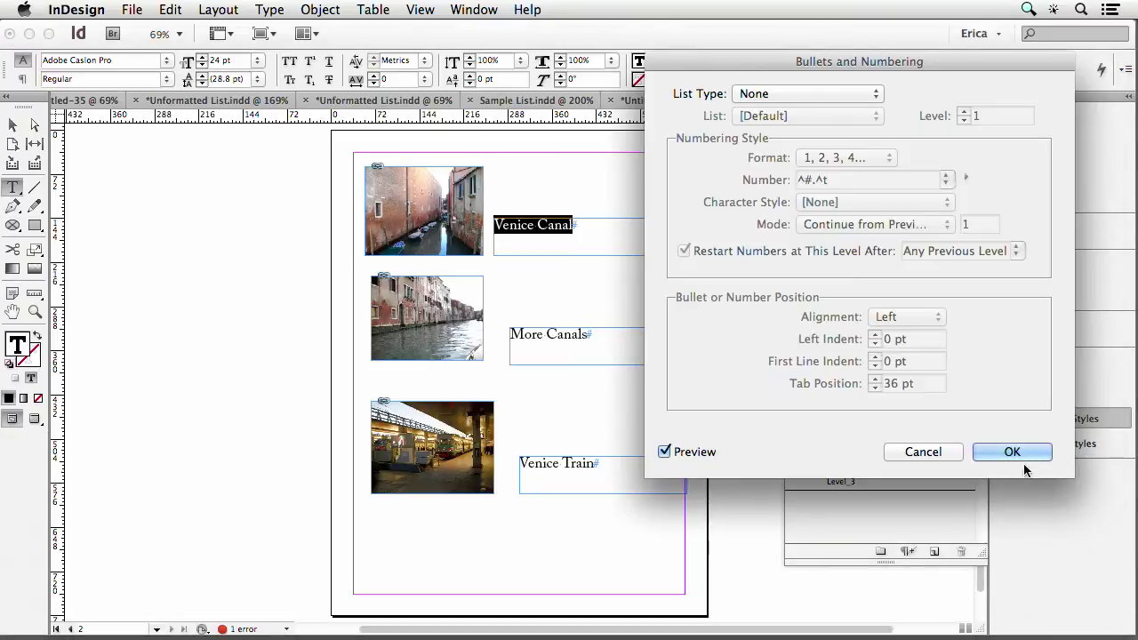
left_click(786, 93)
left_click(788, 125)
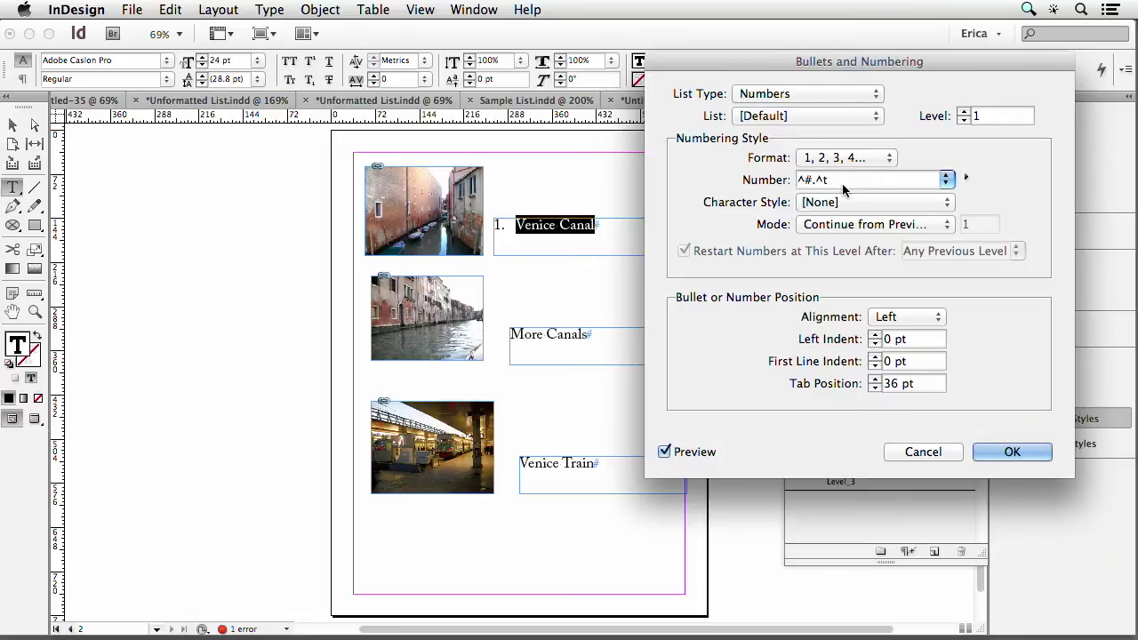
key("BackSpace")
type("Figure")
left_click(967, 179)
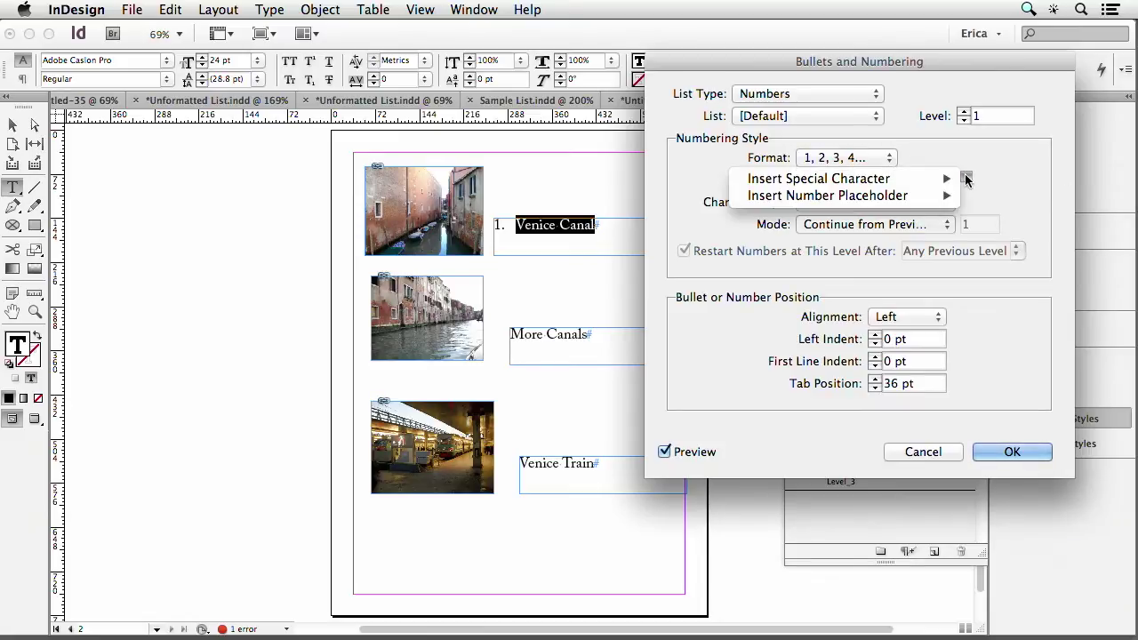
mouse_move(946, 196)
left_click(1010, 194)
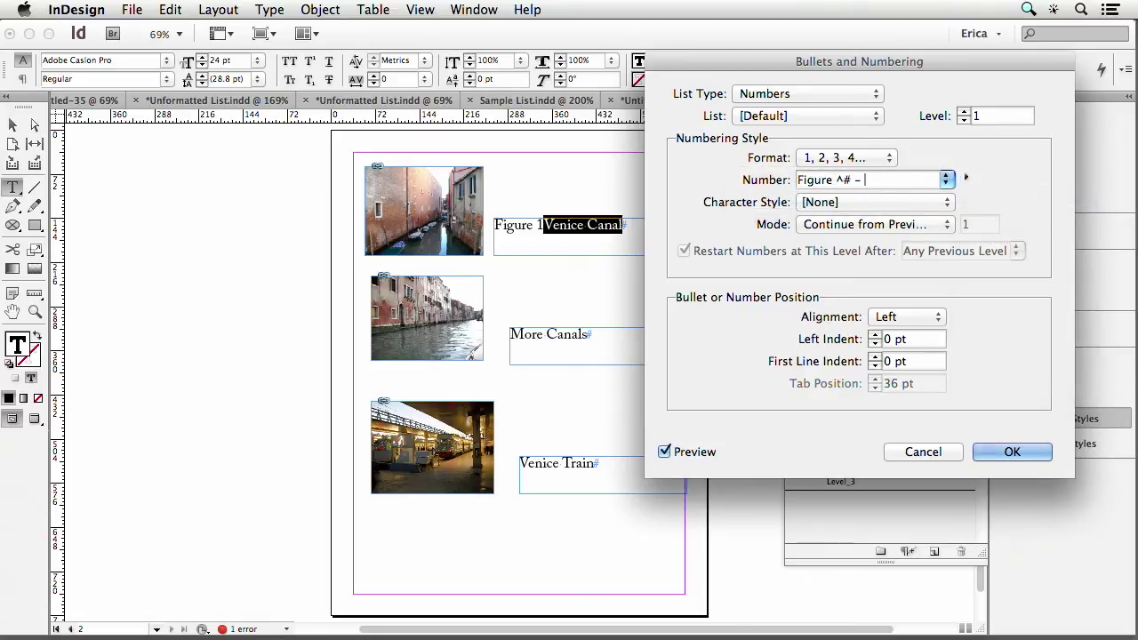
key("Tab")
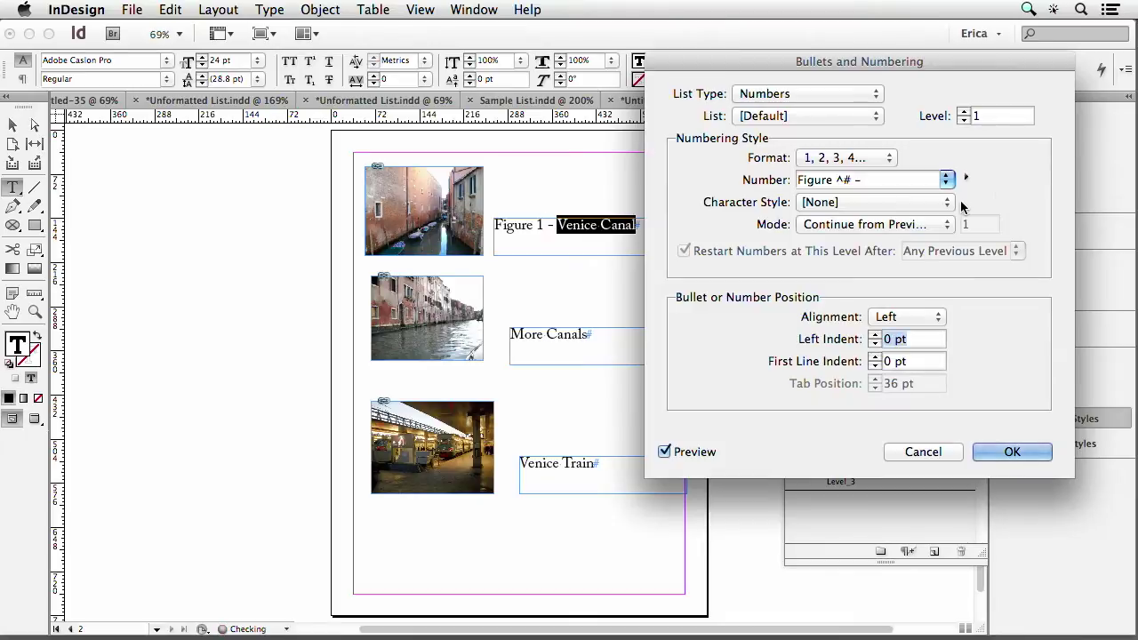
Assign the numbering to a new list named Figures and confirm.
left_click_drag(722, 64, 765, 70)
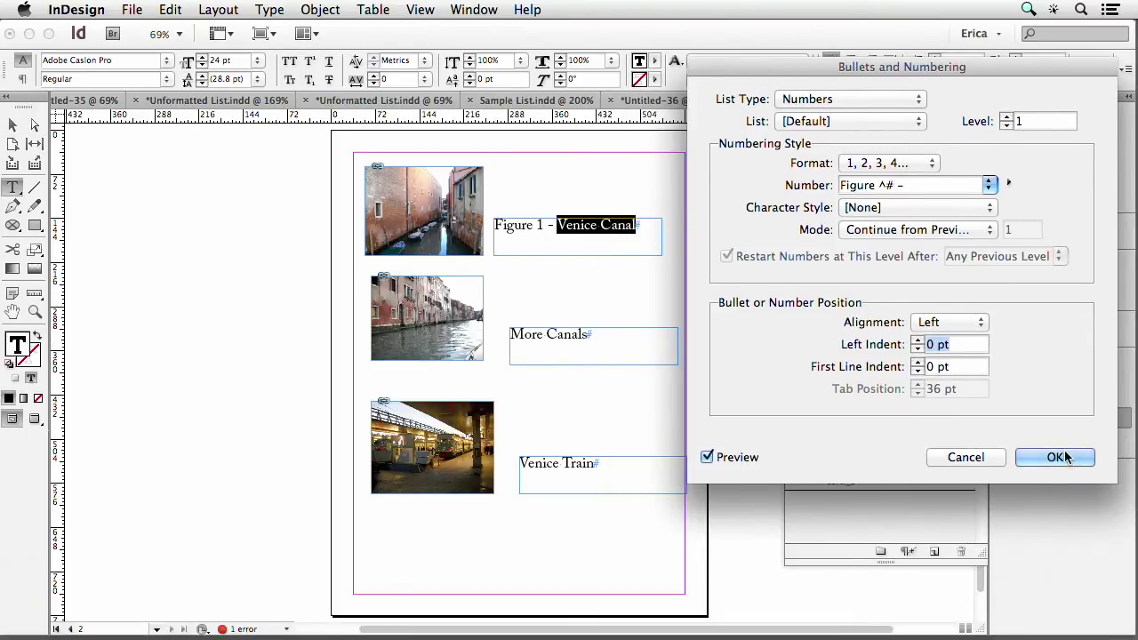
left_click(823, 123)
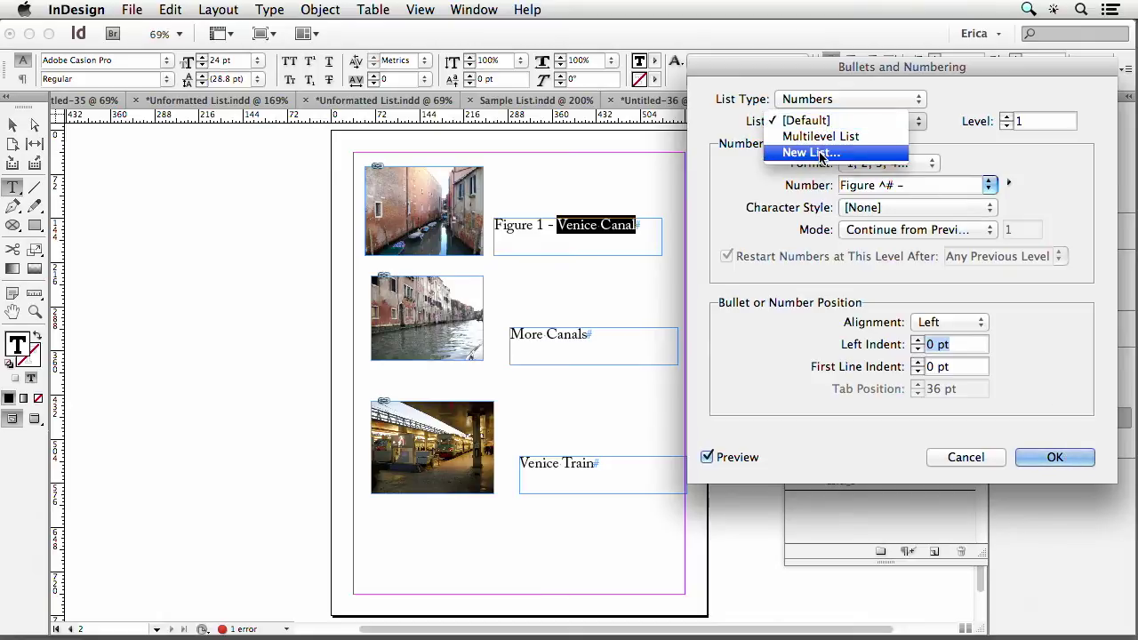
left_click(811, 153)
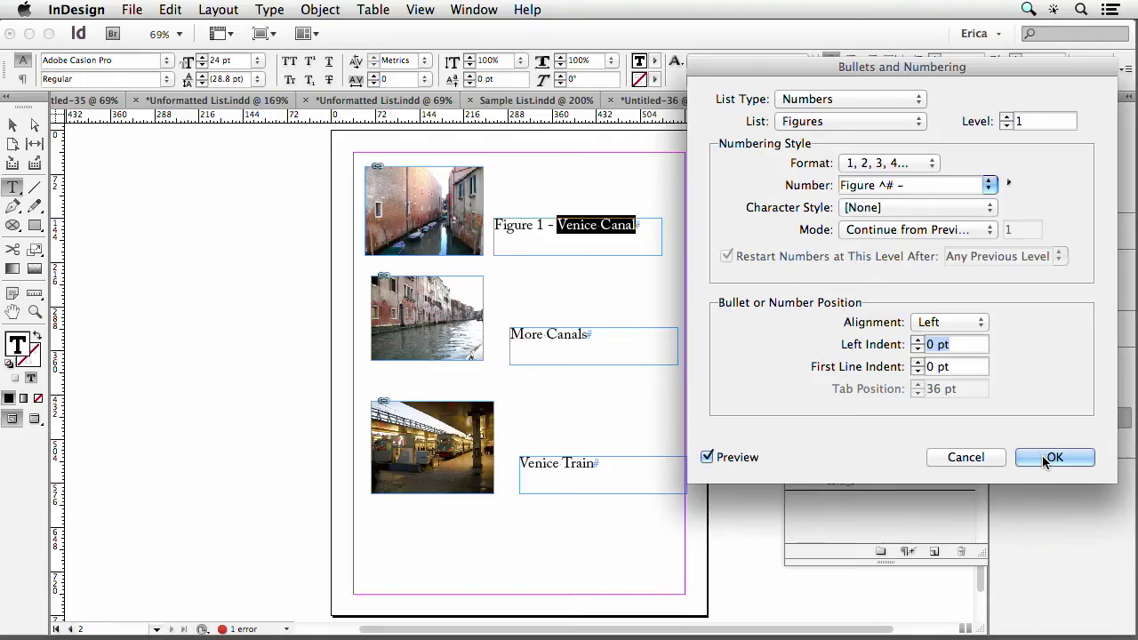
left_click(1043, 455)
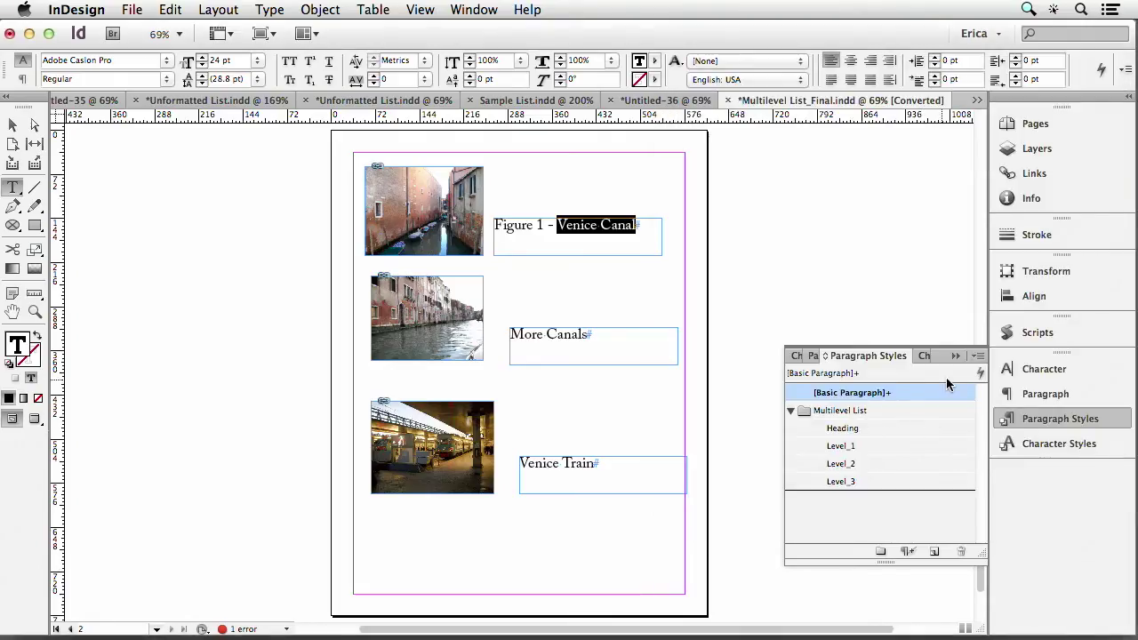
Create a new paragraph style named Figures from the numbered caption.
left_click(934, 550, "alt")
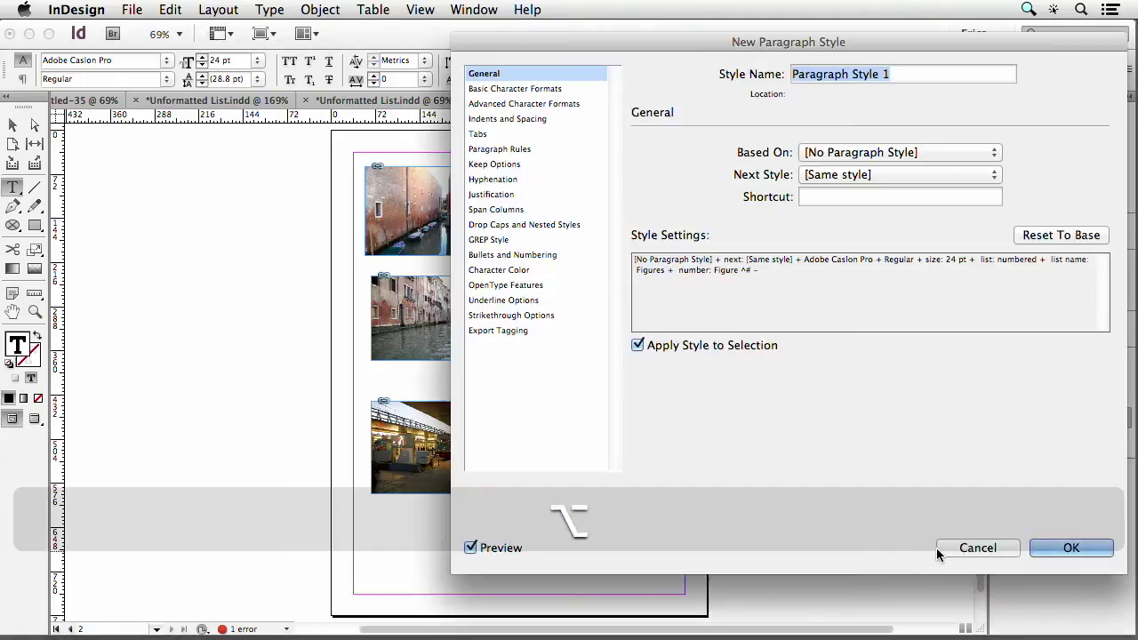
type("Figures")
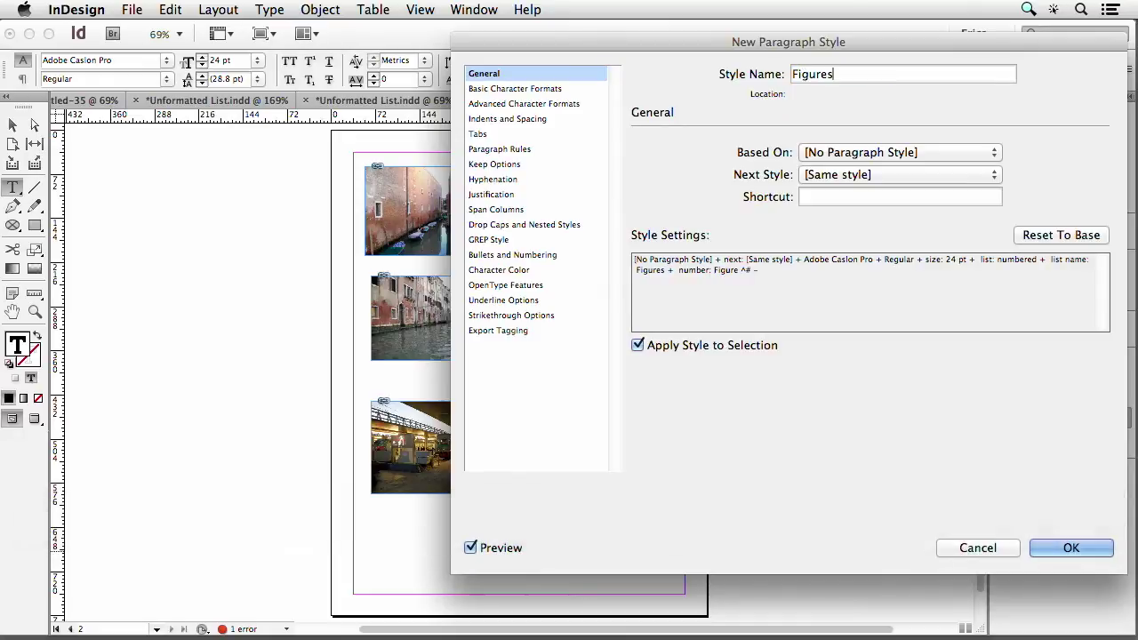
key("Return")
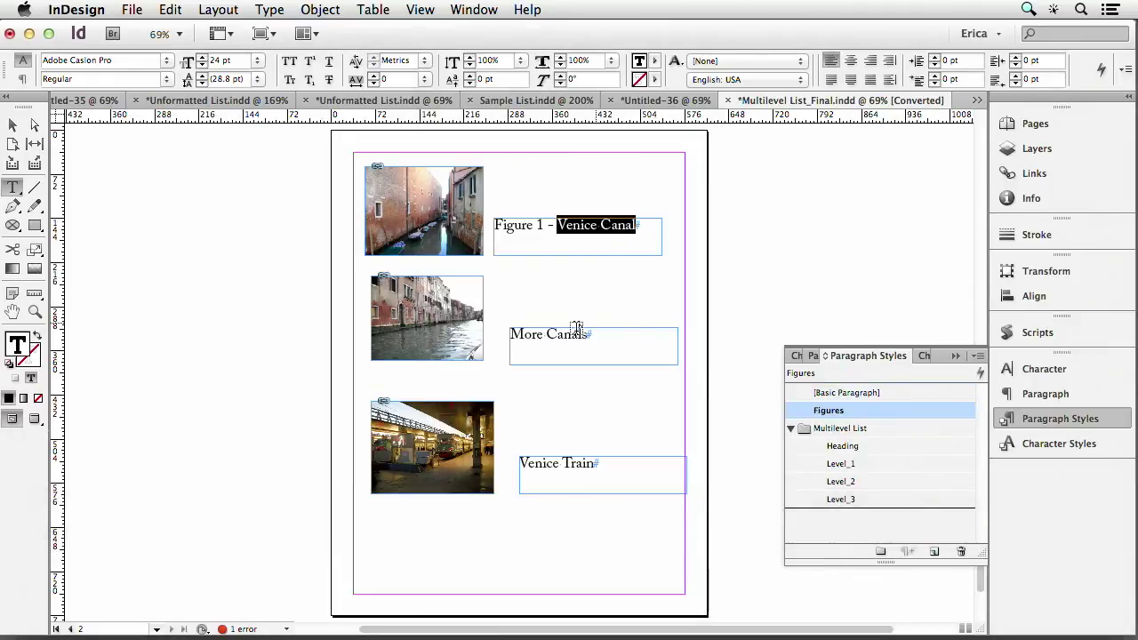
Apply the Figures style to the More Canals and Venice Train captions.
left_click(542, 331)
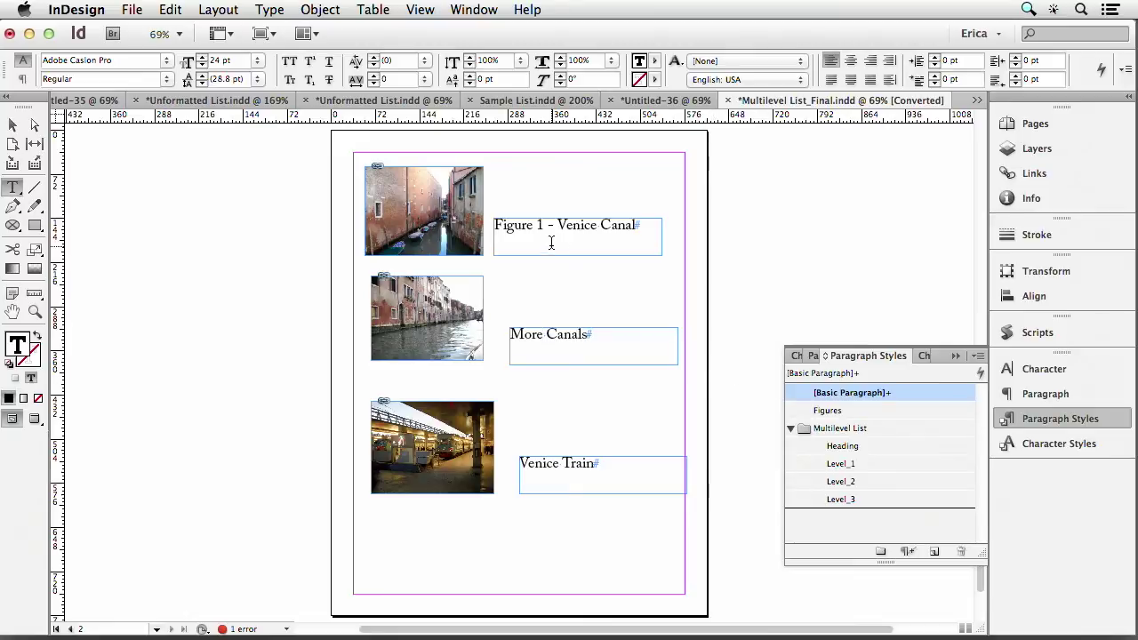
left_click(828, 410)
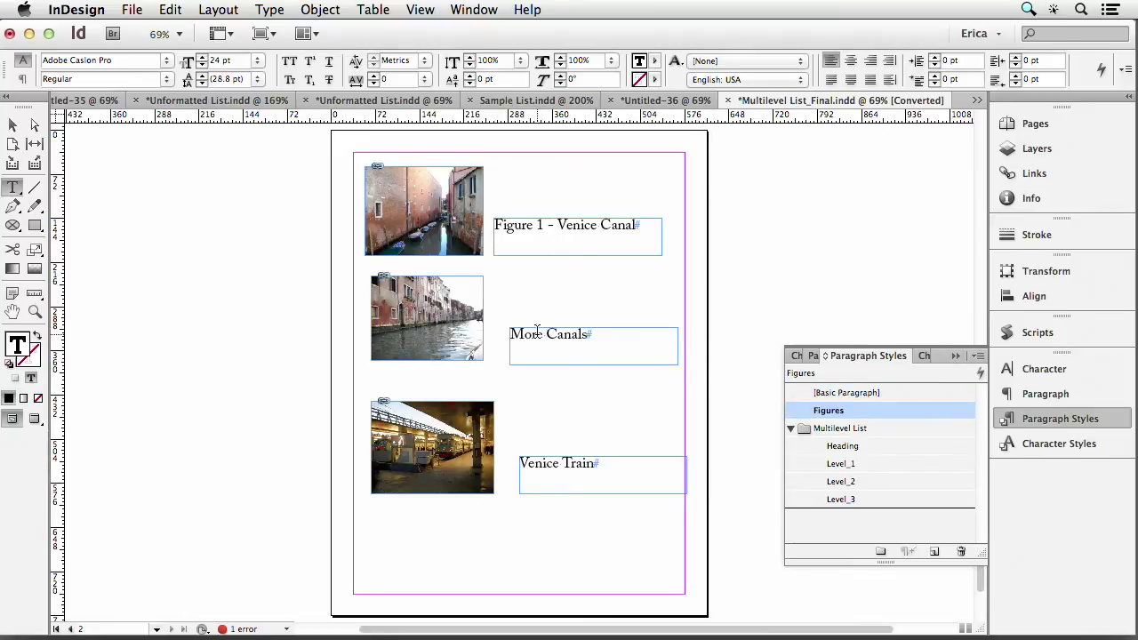
key("super+z")
left_click(844, 413)
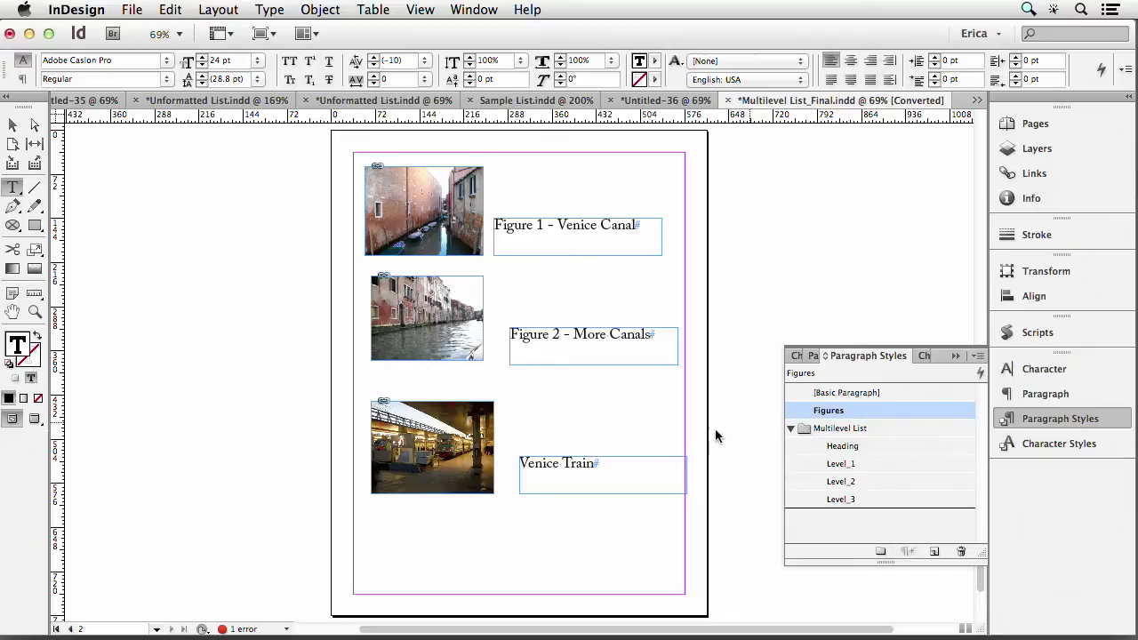
left_click(578, 463)
left_click(853, 412)
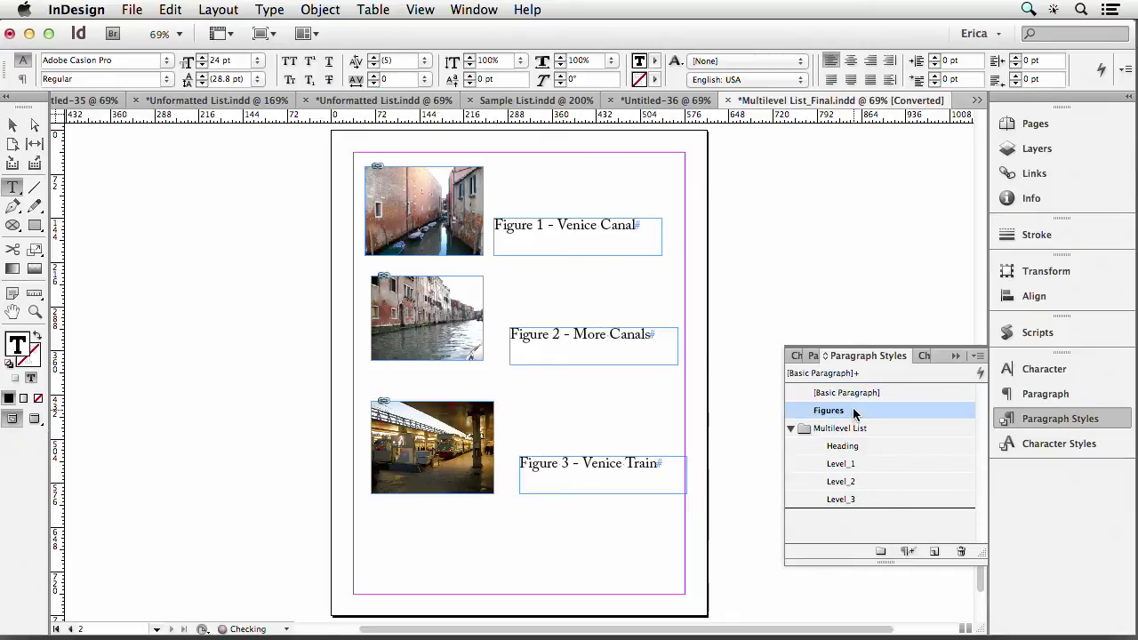
left_click(13, 121)
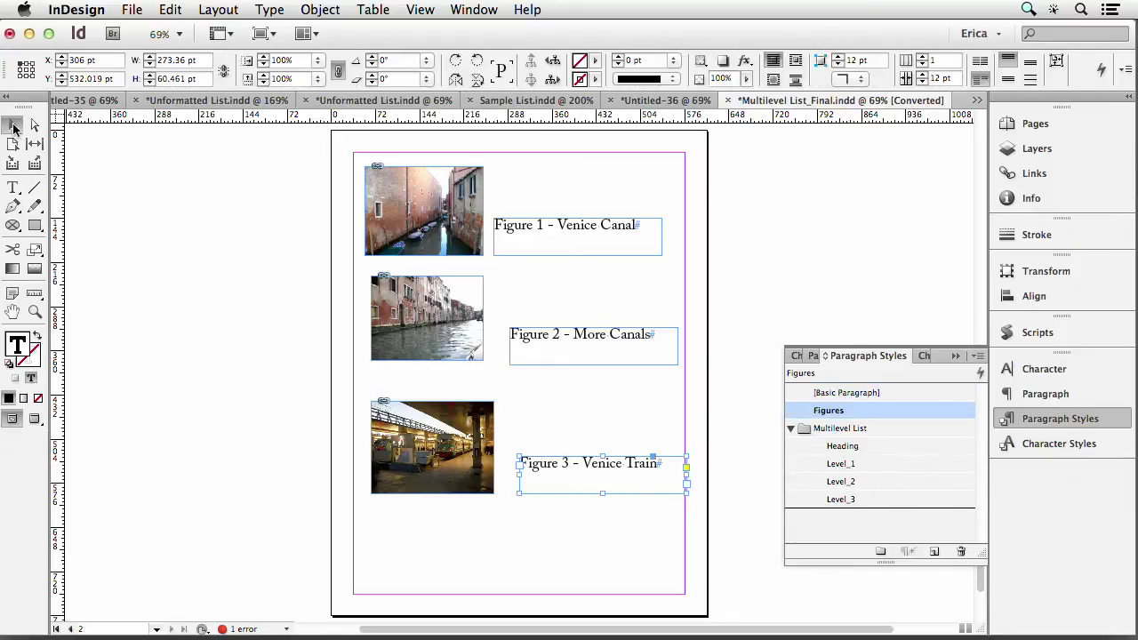
Move the train photo and its caption to the middle of the page.
left_click(242, 237)
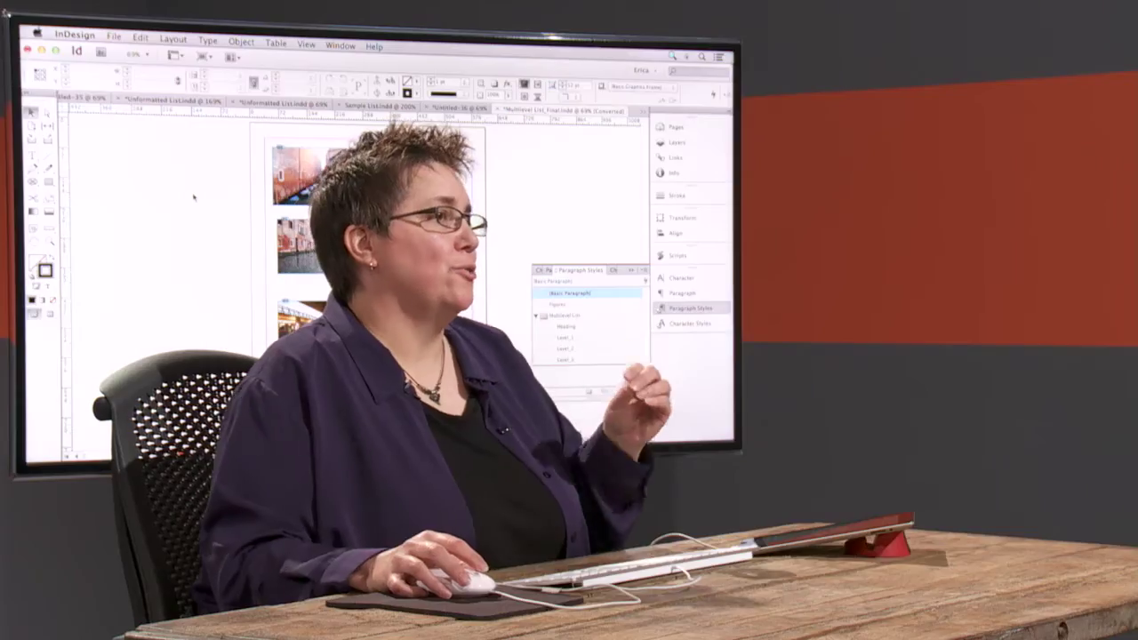
left_click(391, 178)
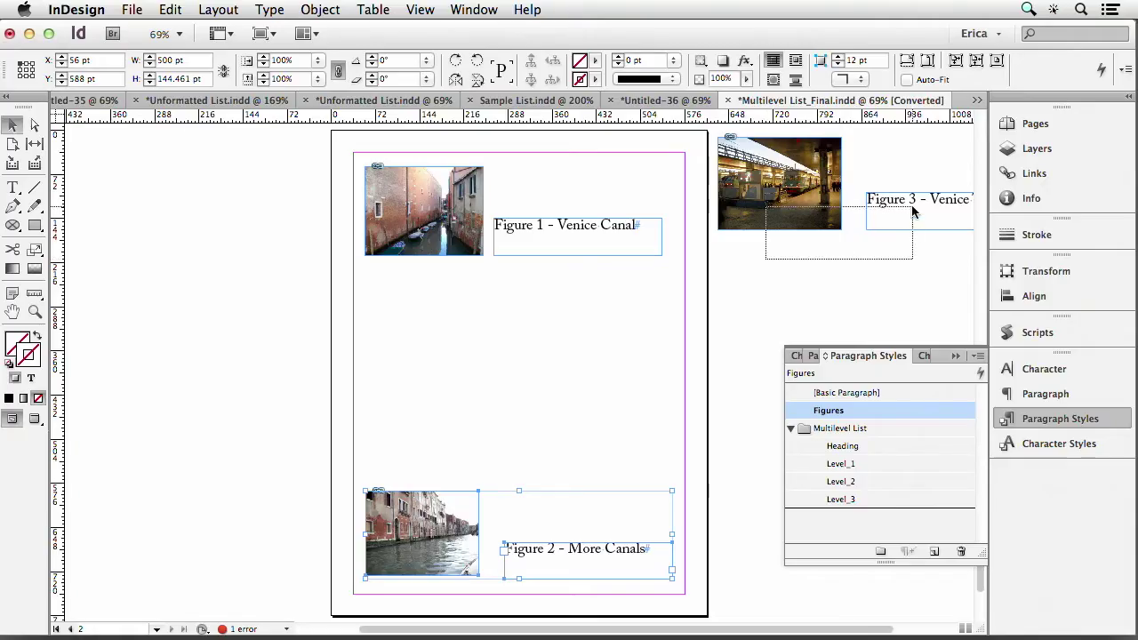
left_click_drag(950, 211, 597, 379)
left_click(317, 336)
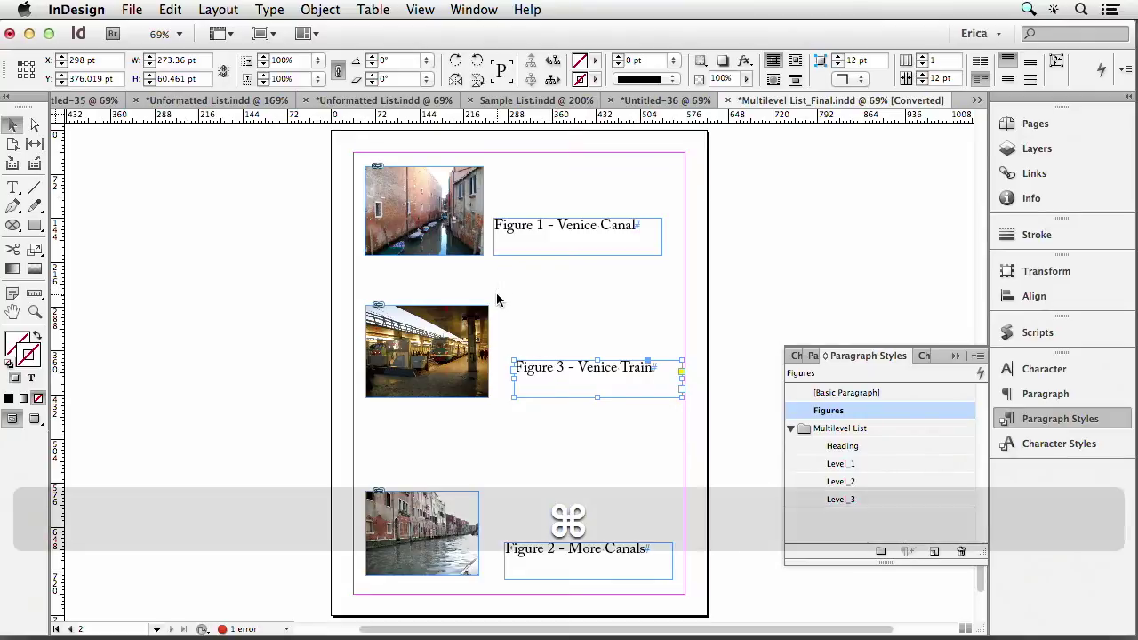
Cut the Venice Train caption frame and Paste in Place to refresh its numbering.
key("super+x")
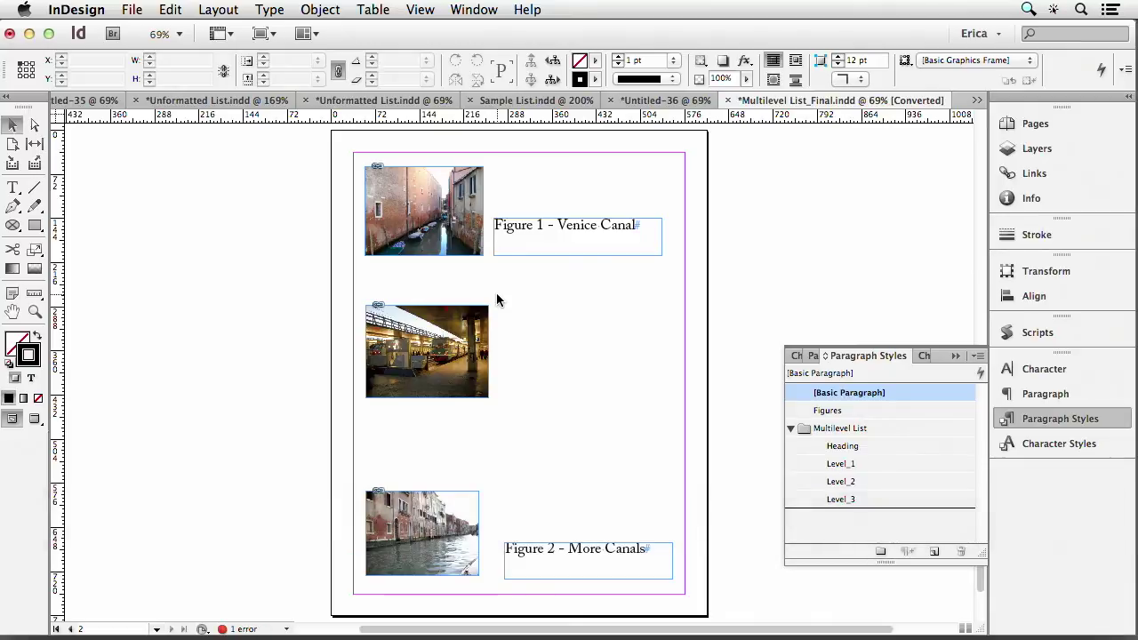
left_click(215, 10)
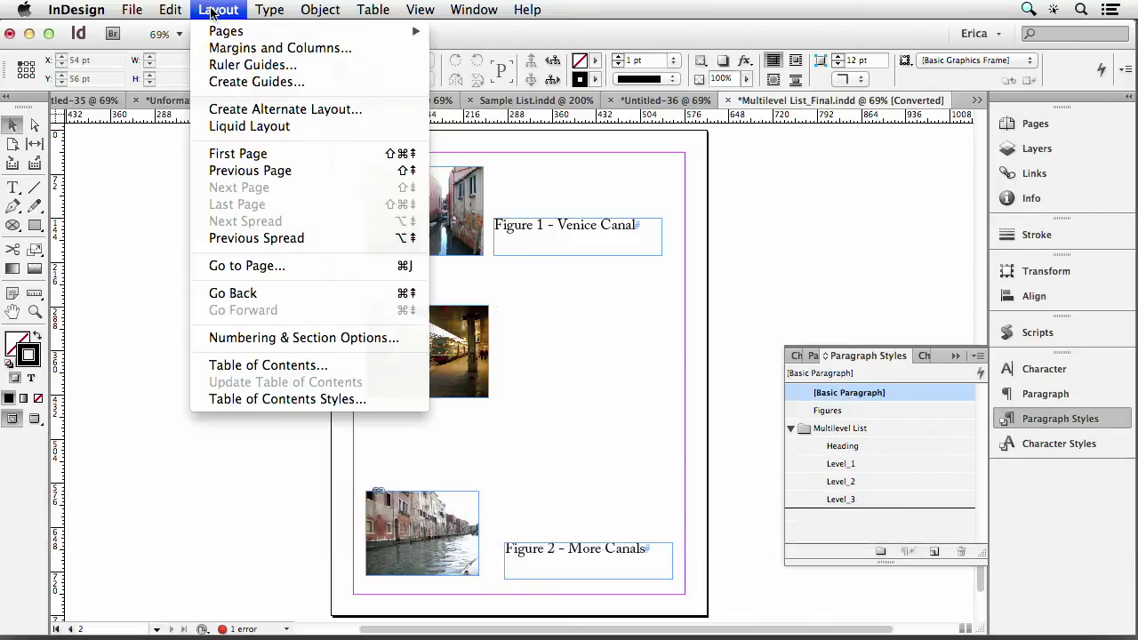
mouse_move(180, 16)
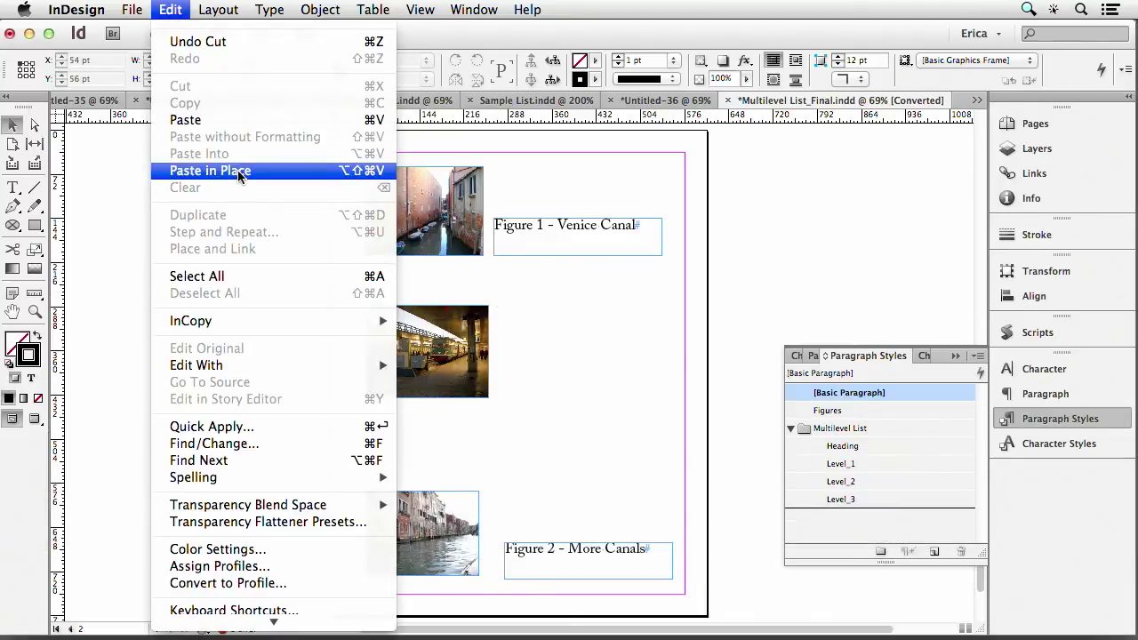
left_click(209, 171)
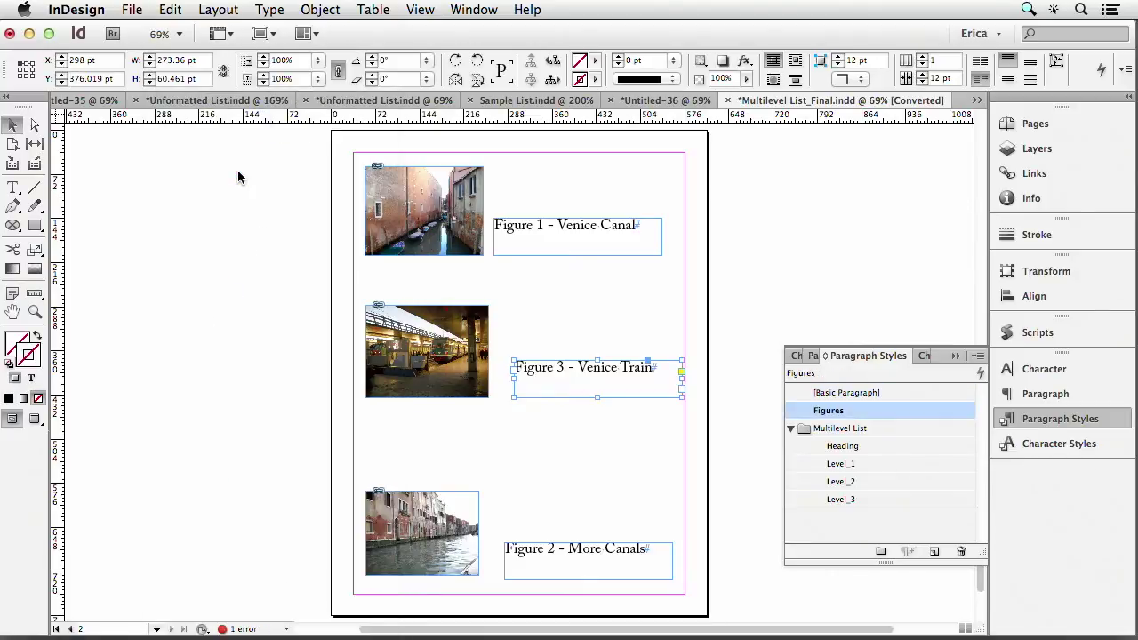